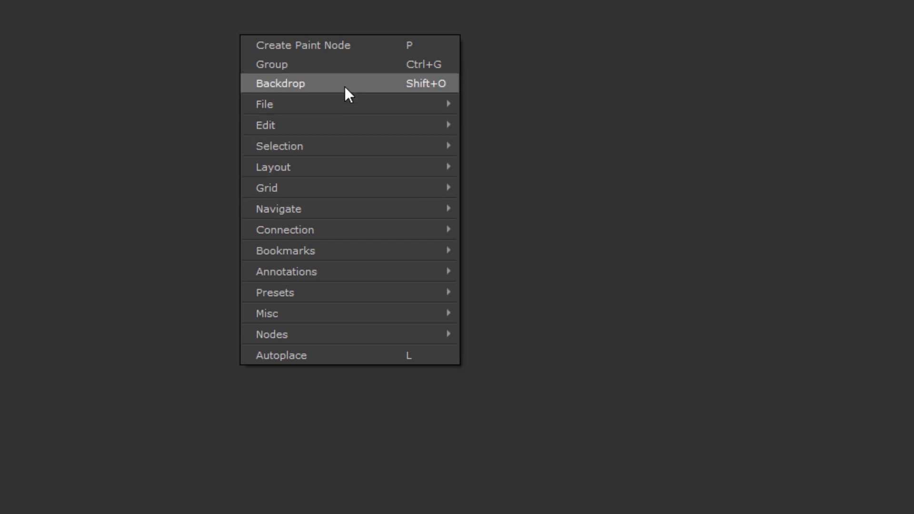
Create backdrops at several separate places in the empty node graph
left_click(343, 88)
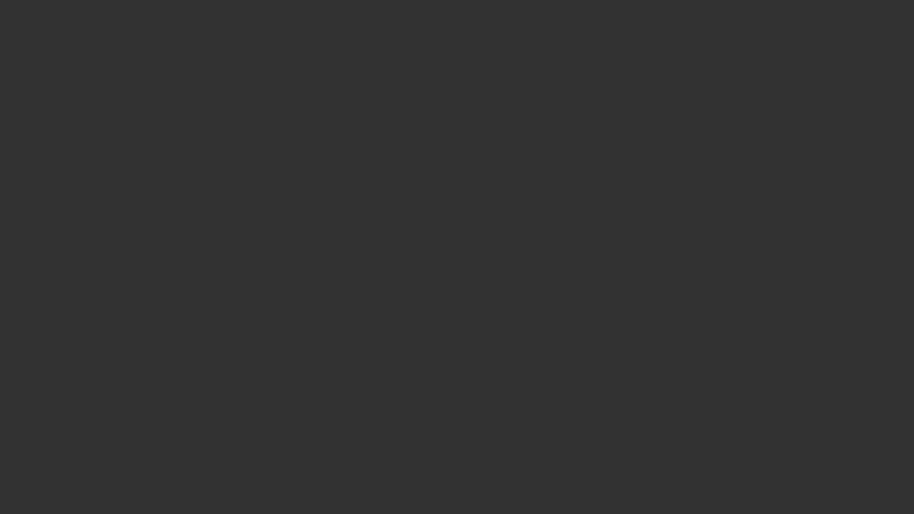
key("shift+o")
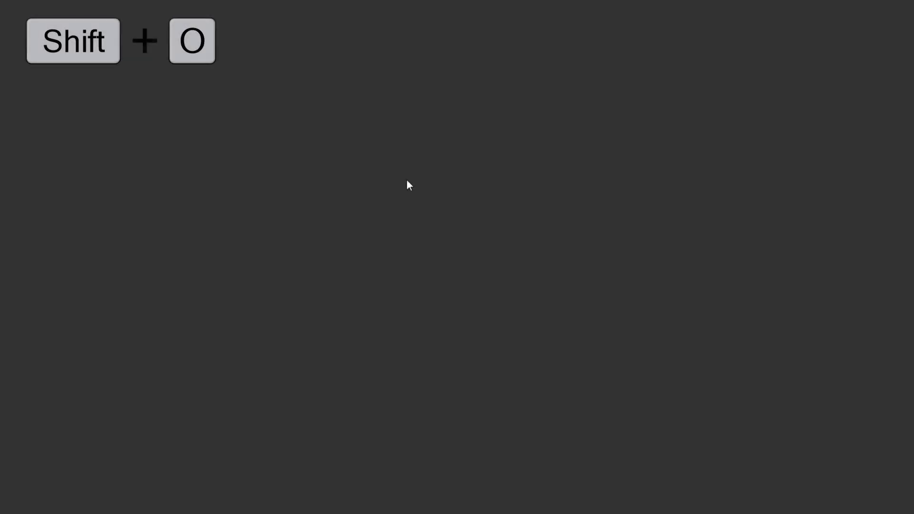
key("shift+o")
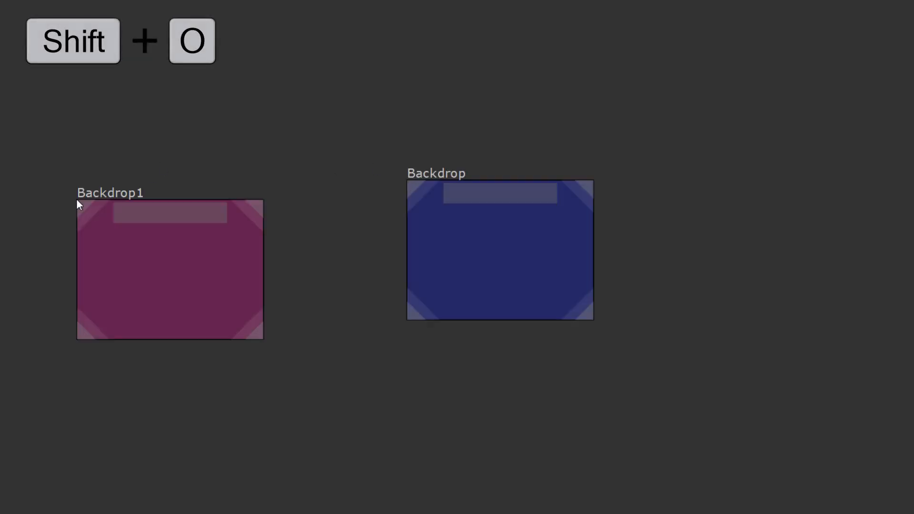
key("shift+o")
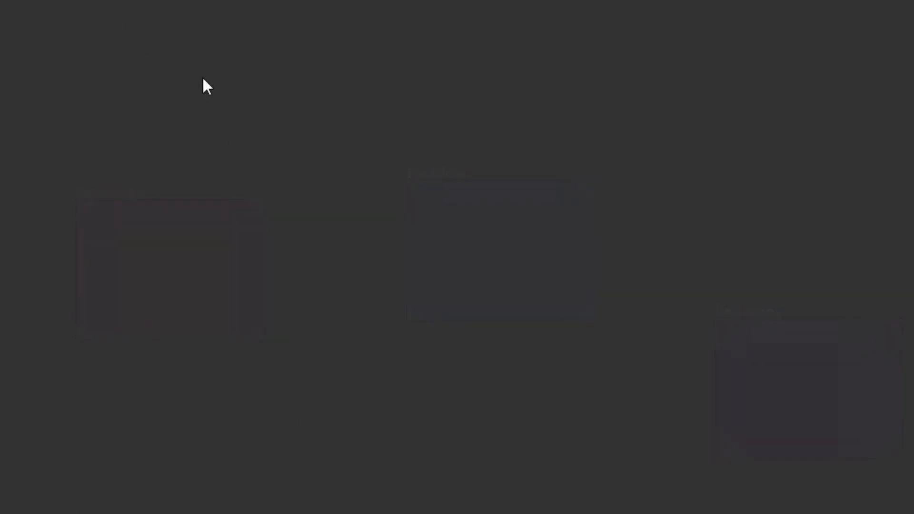
Open the subgraph of the Dark Parts group, and inside it the subgraph of Group2
right_click(203, 78)
mouse_move(323, 261)
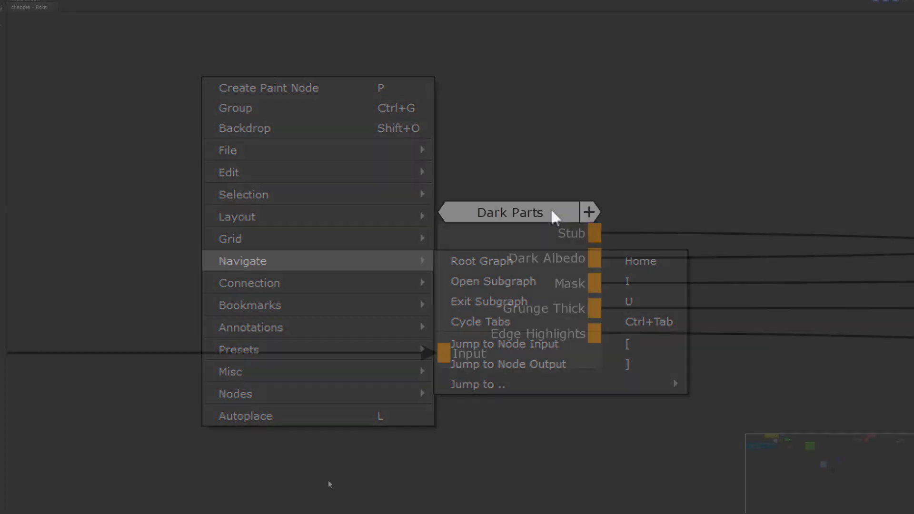
left_click_drag(373, 113, 533, 305)
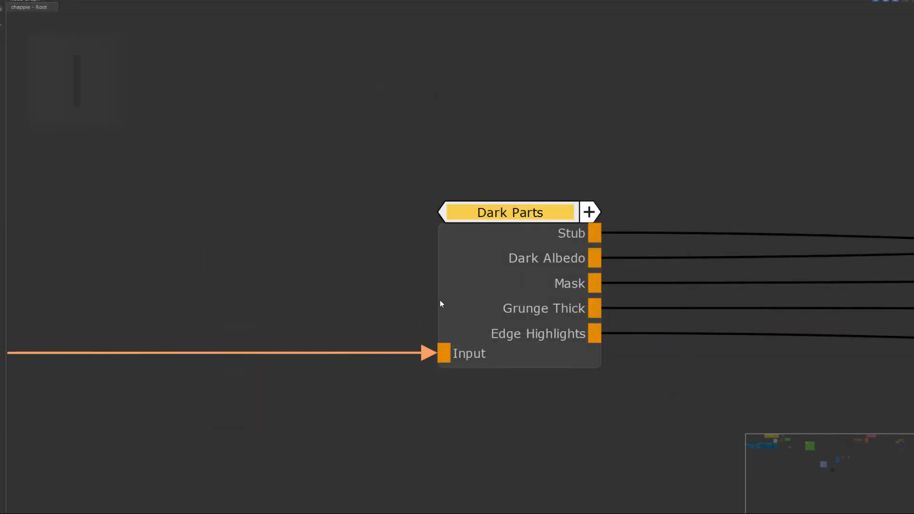
key("i")
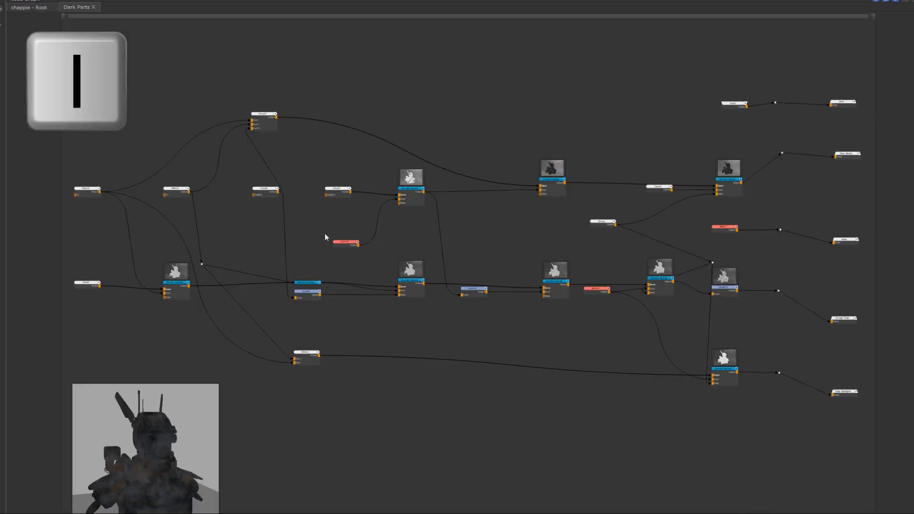
left_click_drag(218, 68, 321, 146)
key("i")
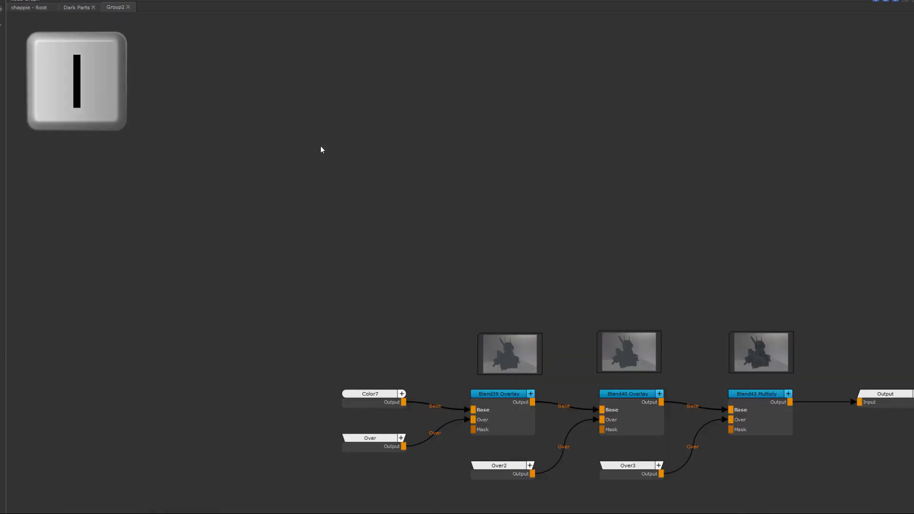
Exit the Group2 and Dark Parts subgraphs and return to the root graph
middle_click_drag(446, 233, 265, 106)
key("u")
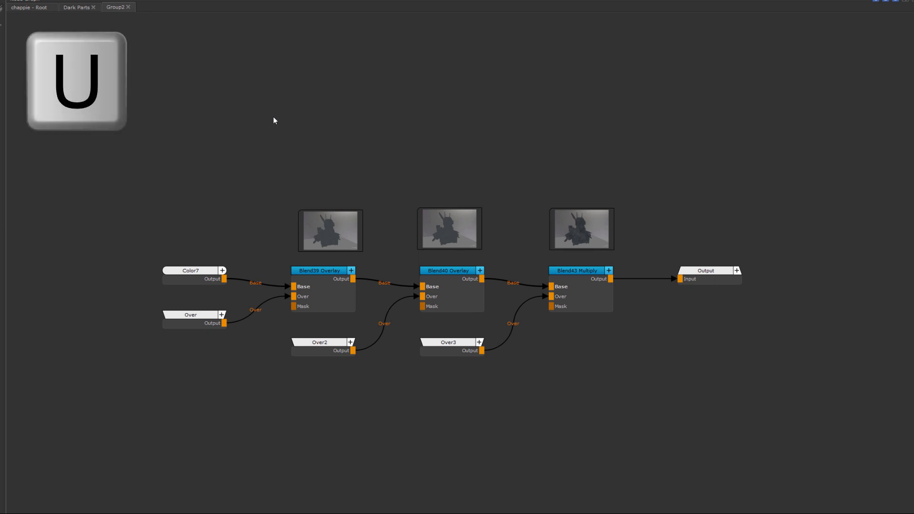
key("u")
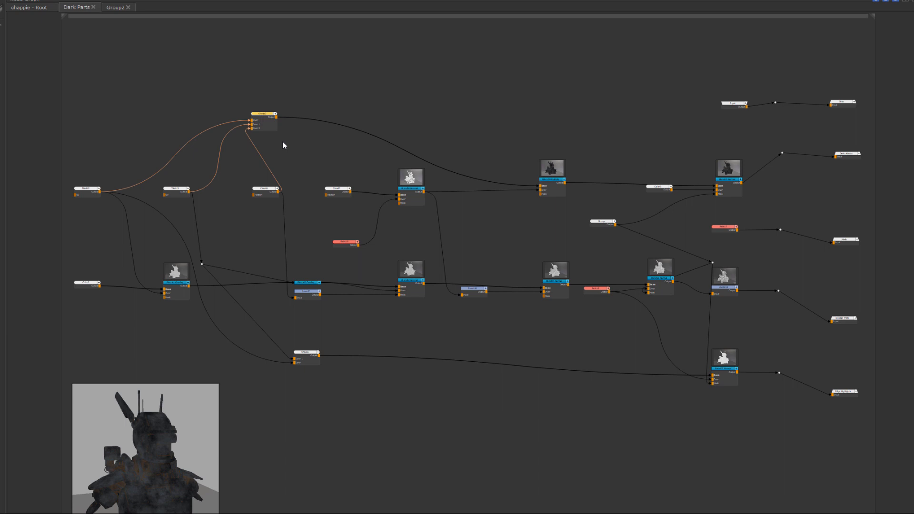
key("Home")
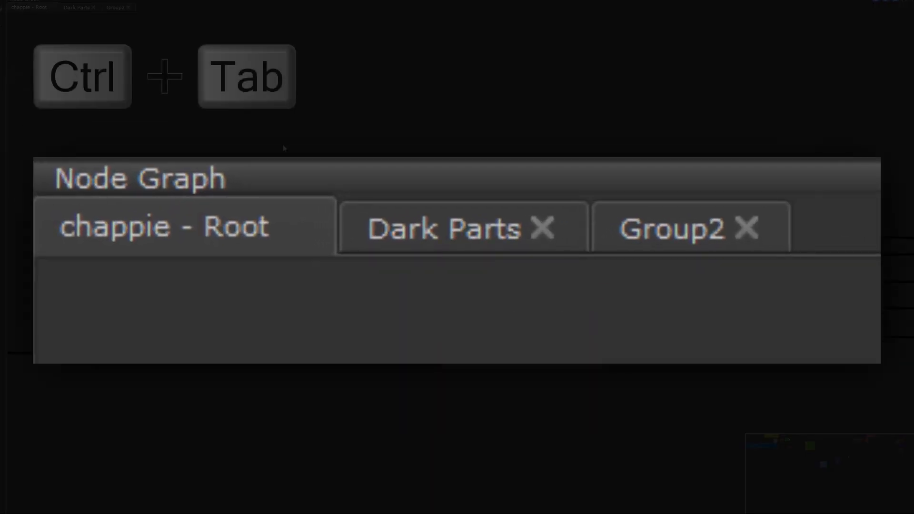
Cycle repeatedly through the open root, Dark Parts and Group2 graphs
key("ctrl+Tab")
key("ctrl+Tab")
key("ctrl+Tab")
key("ctrl+Tab")
key("ctrl+Tab")
key("ctrl+Tab")
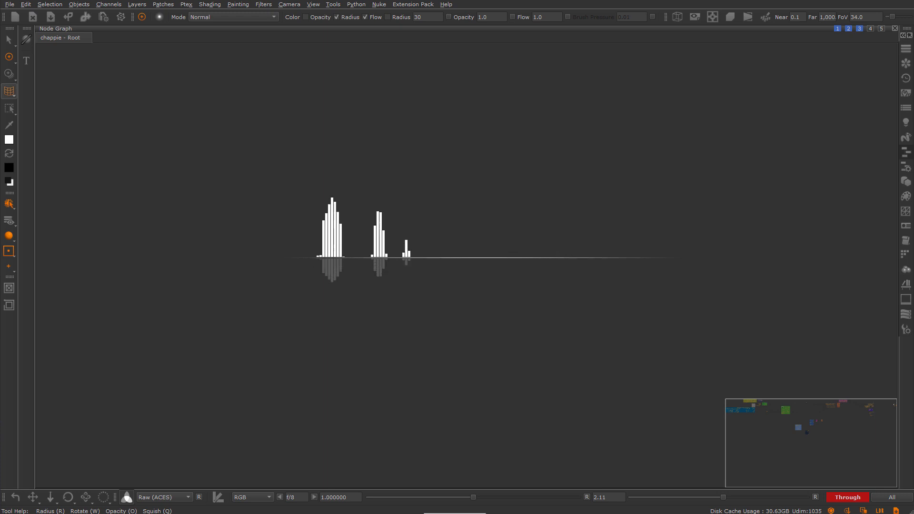
Open the Mari preferences and look through the Node Graph settings down to the last sections
left_click(26, 5)
left_click(38, 36)
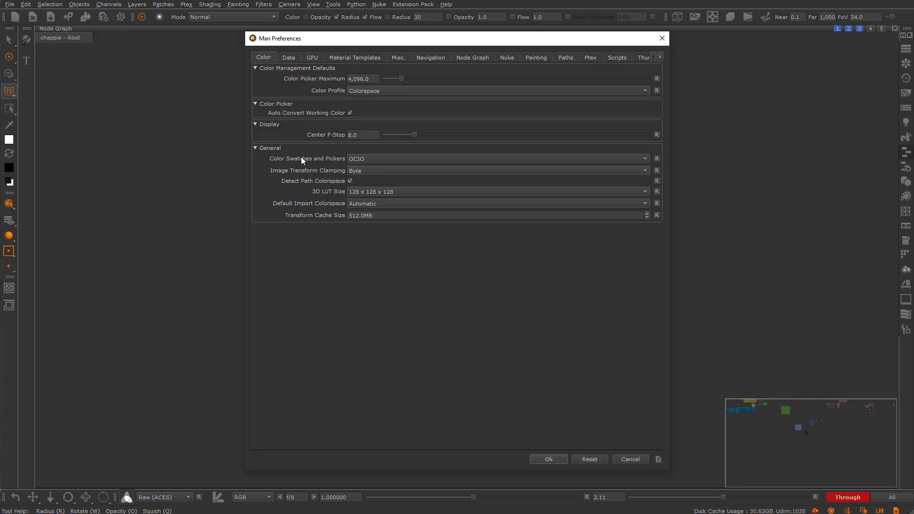
left_click(470, 57)
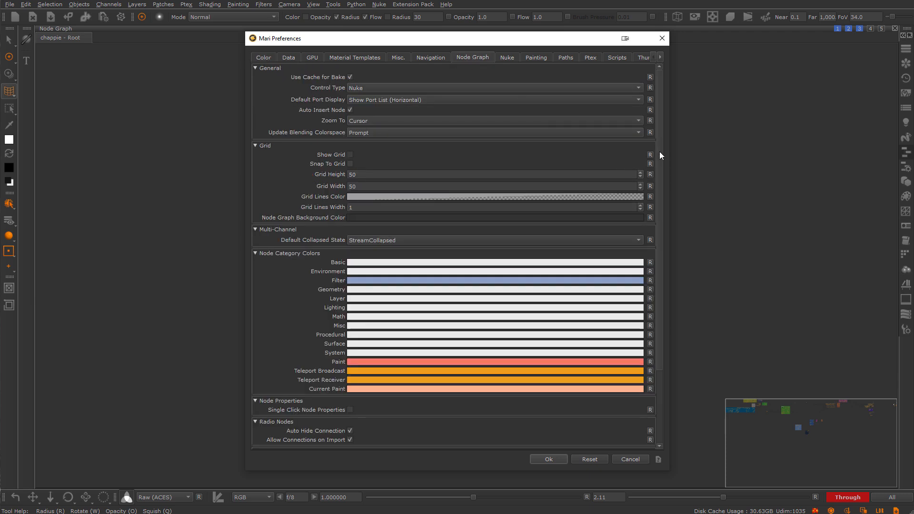
left_click_drag(660, 156, 665, 312)
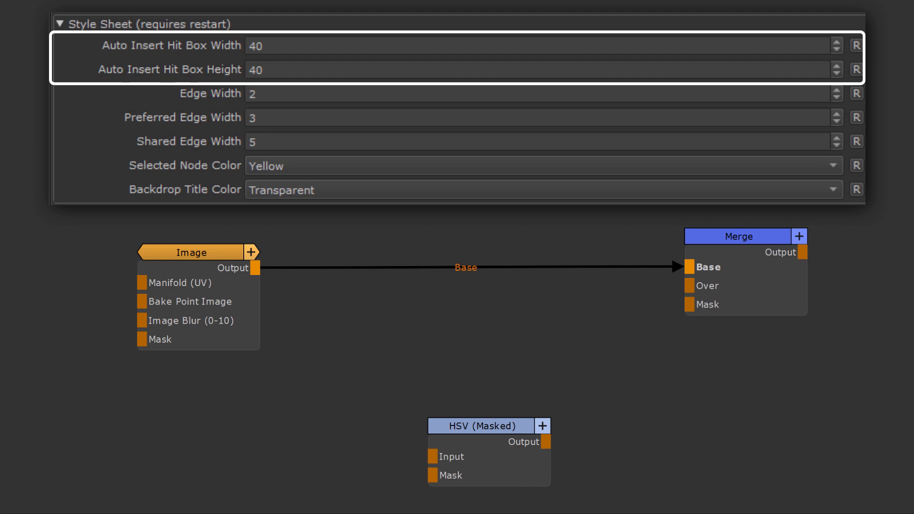
Try moving the HSV (Masked) node onto the connection between Image and Merge, undo it, and move the node back down
left_click_drag(510, 454, 508, 287)
key("ctrl+z")
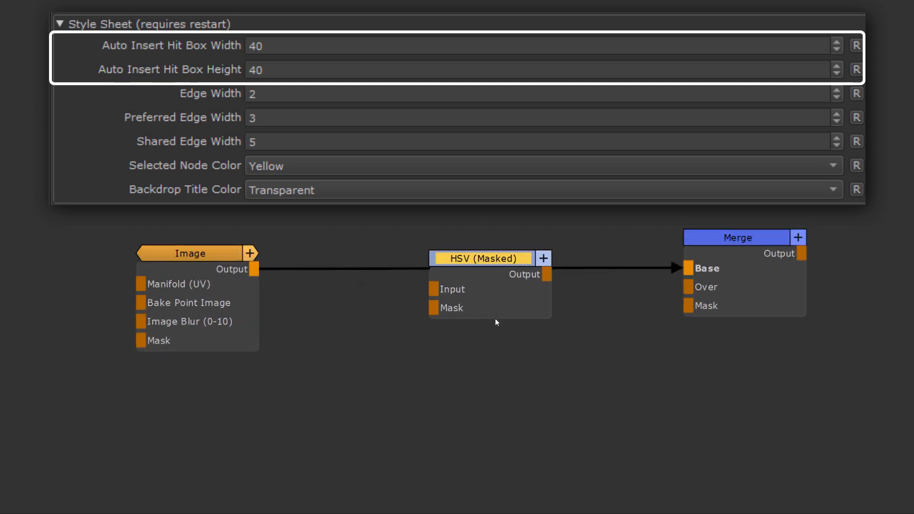
left_click_drag(495, 318, 492, 361)
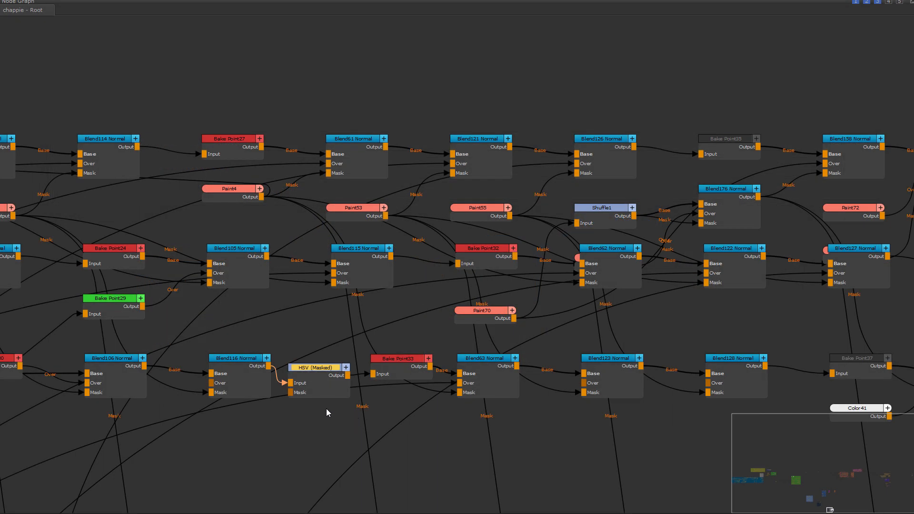
Try moving the connected HSV (Masked) node slightly upward between Blend116 and Bake Point33, and undo the move
left_click_drag(324, 379, 326, 356)
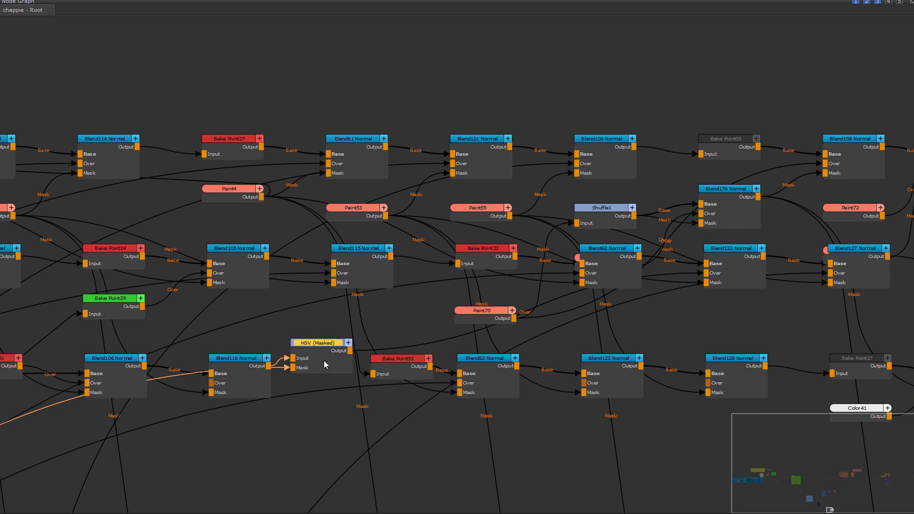
key("ctrl+z")
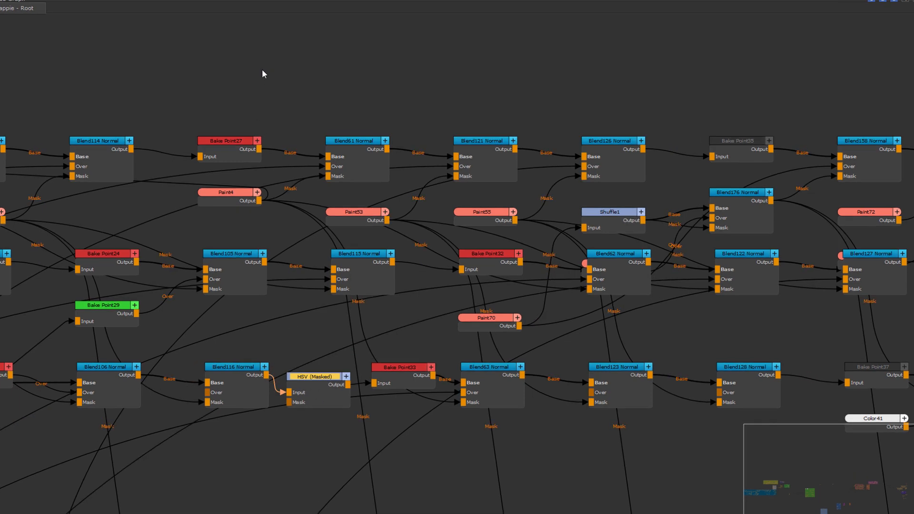
Turn off Allow Auto Insert for connections and move the HSV (Masked) node slightly upward between Blend116 and Bake Point33
right_click(262, 71)
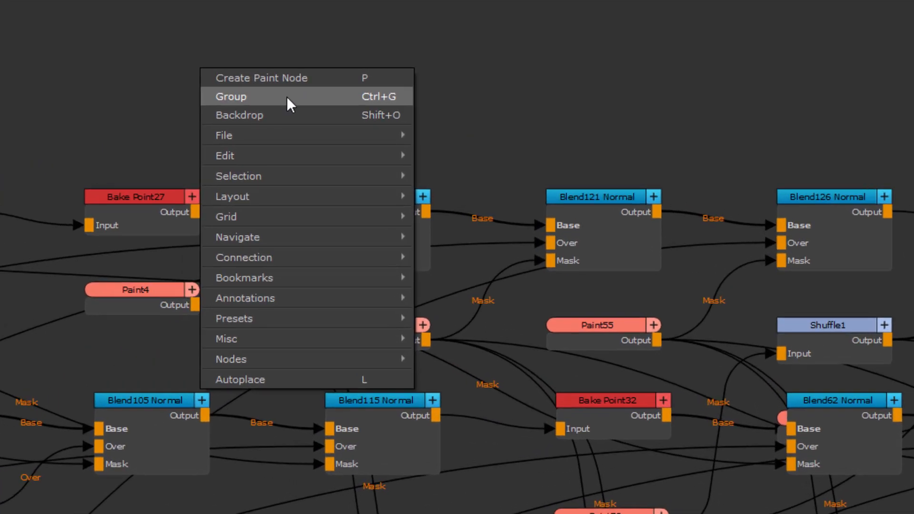
mouse_move(335, 164)
mouse_move(329, 260)
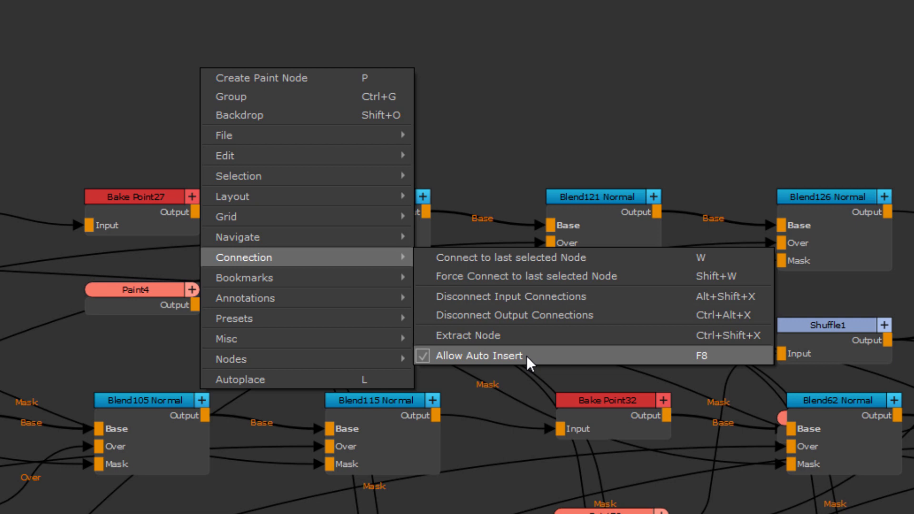
key("F8")
left_click(508, 116)
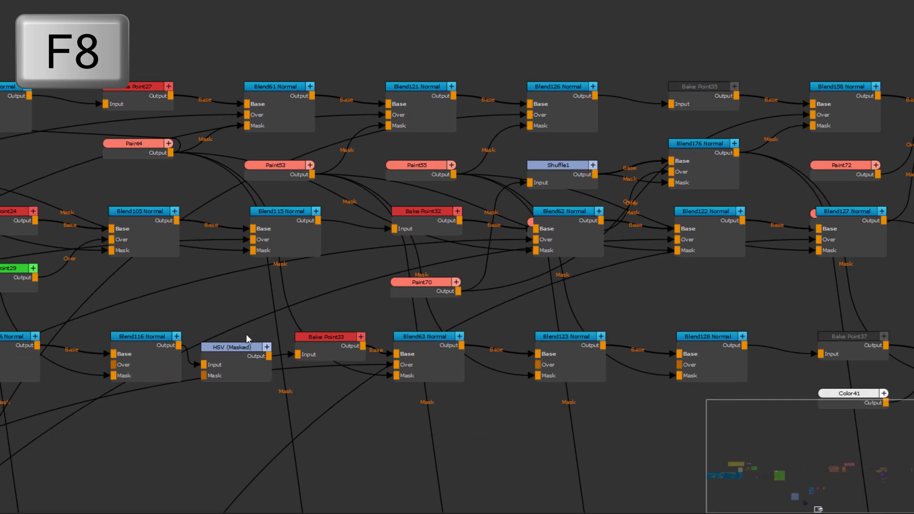
left_click_drag(240, 360, 241, 339)
left_click(348, 68)
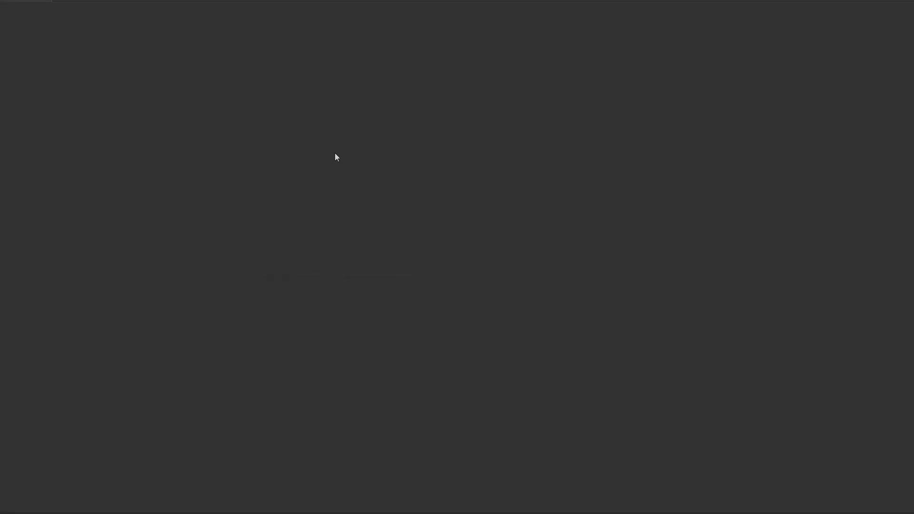
Create an FBM+ node in the empty graph by searching for "fbm", and deselect it
key("Tab")
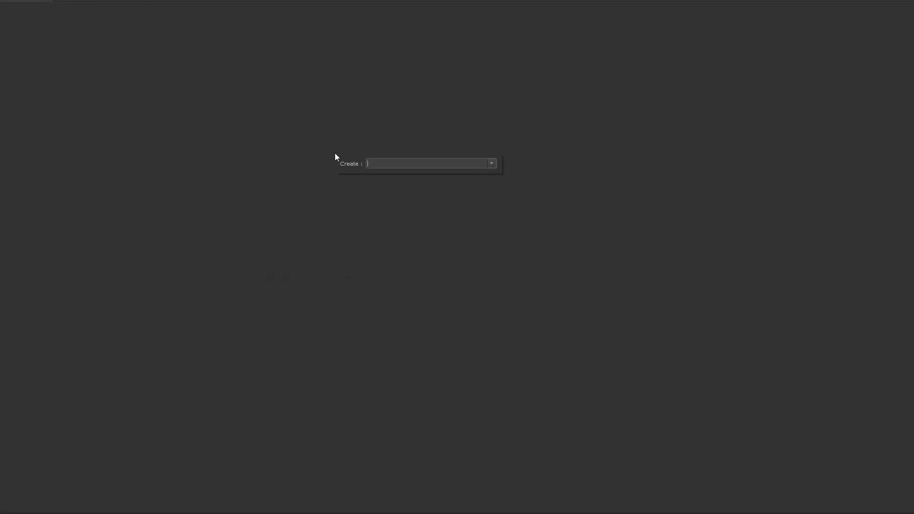
type("fbm")
key("Down")
key("Return")
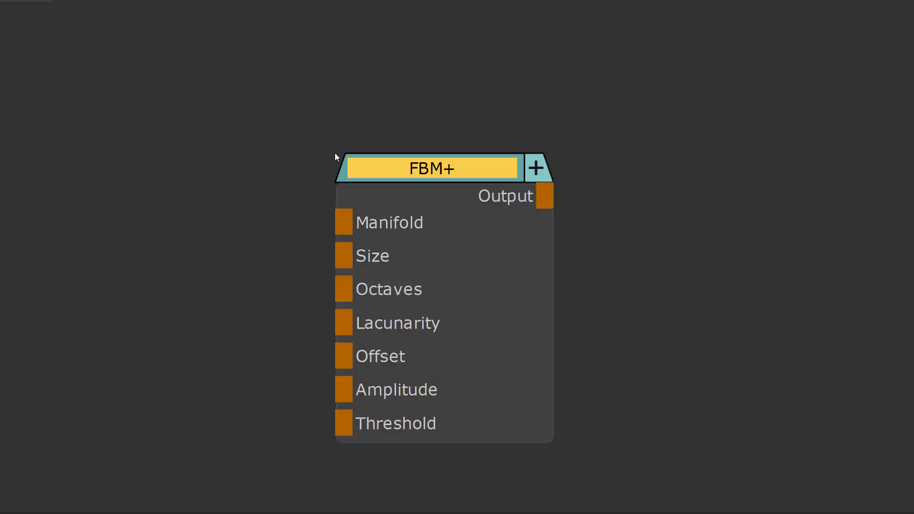
left_click(340, 119)
Add a second FBM+ node beside the first using Repeat last Node Creation
mouse_move(621, 165)
middle_mouse_down()
mouse_move(515, 165)
mouse_move(406, 116)
middle_mouse_up()
right_click(441, 86)
mouse_move(524, 231)
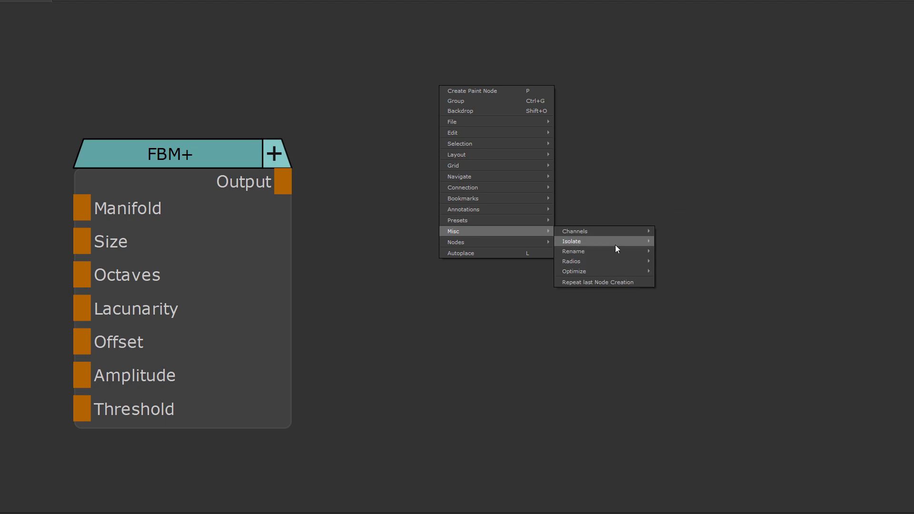
left_click(618, 284)
scroll(590, 272, "down", 2)
scroll(582, 265, "down", 4)
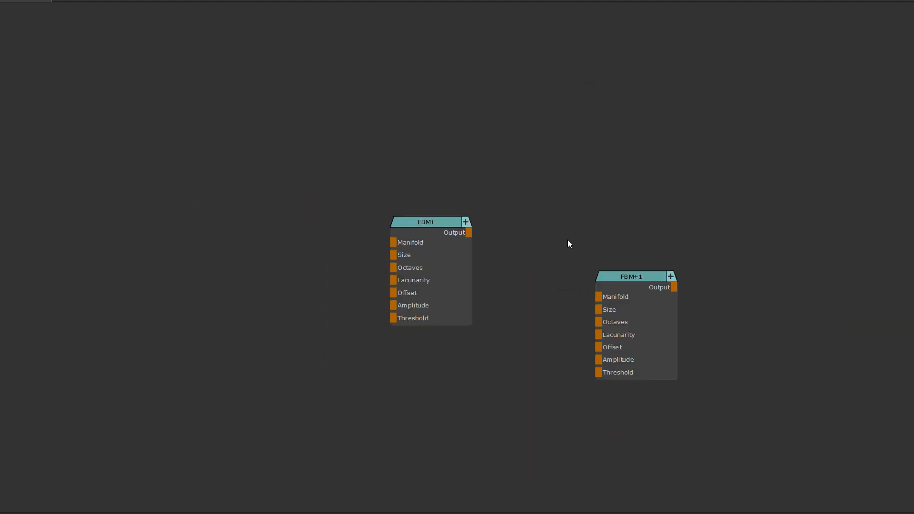
middle_click_drag(528, 240, 441, 359)
key("Tab")
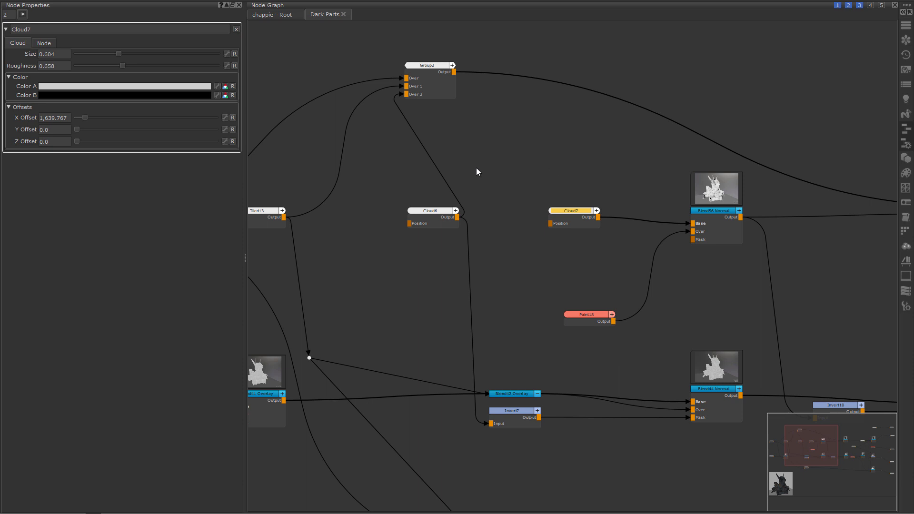
Load the Cloud6 node's properties alongside Cloud7's, and make Cloud7 the active node and property entry
key("e")
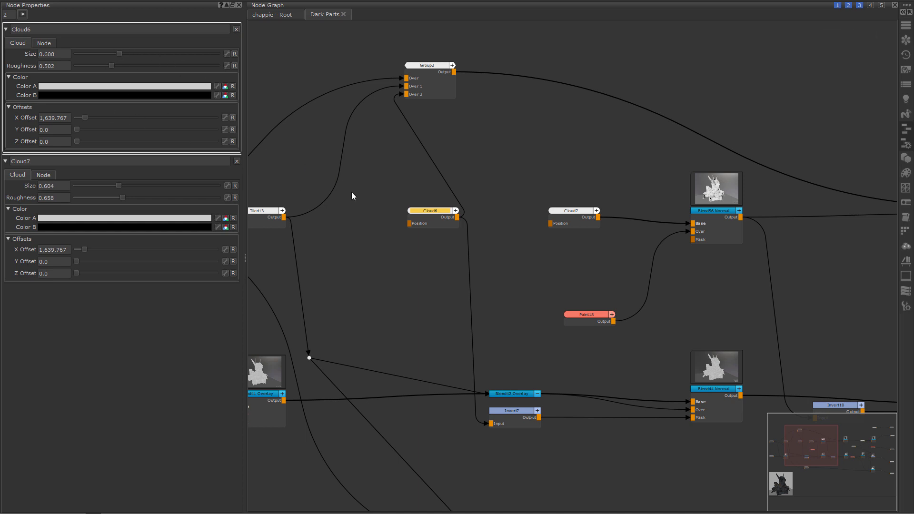
key("ctrl+e")
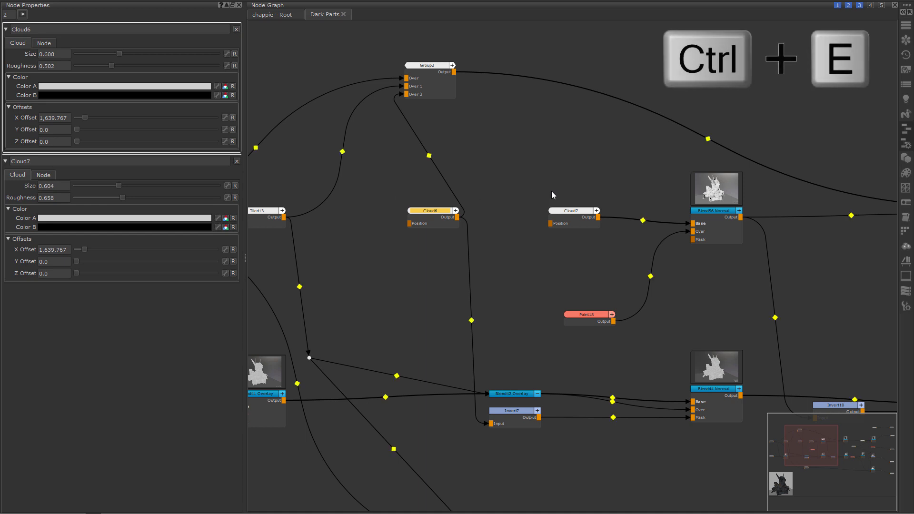
key("ctrl+e")
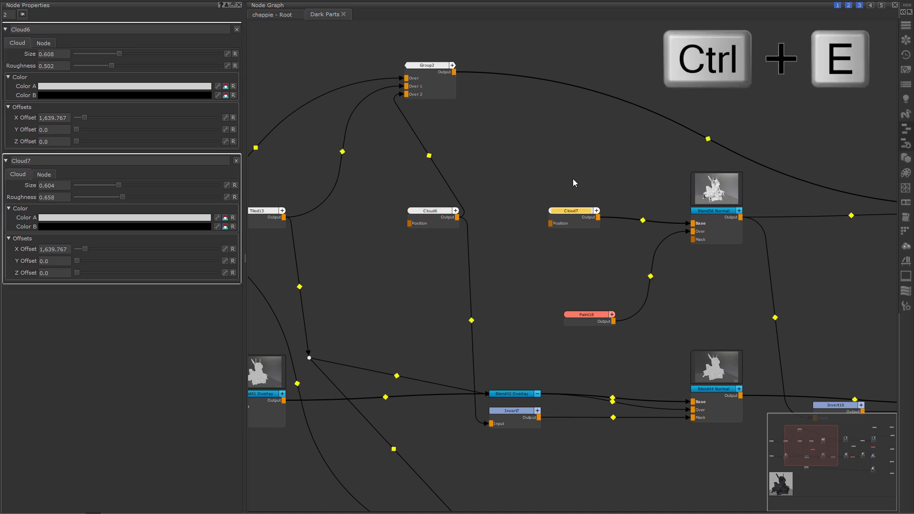
key("ctrl+e")
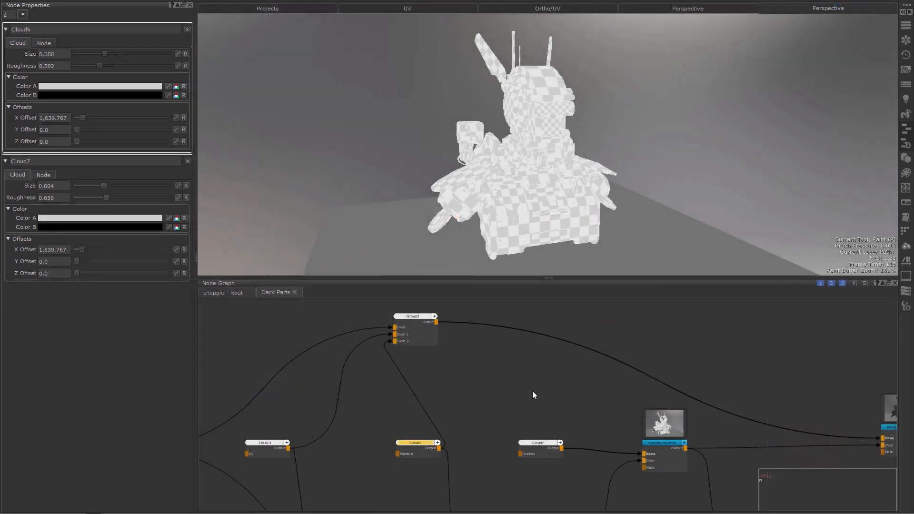
Display the Group2 node's result in the viewport and load its node properties
key("shift+e")
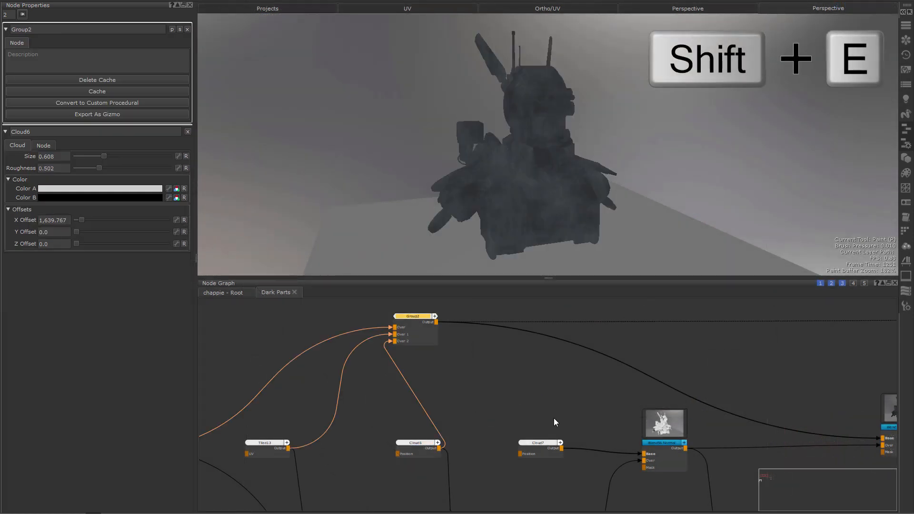
key("shift+e")
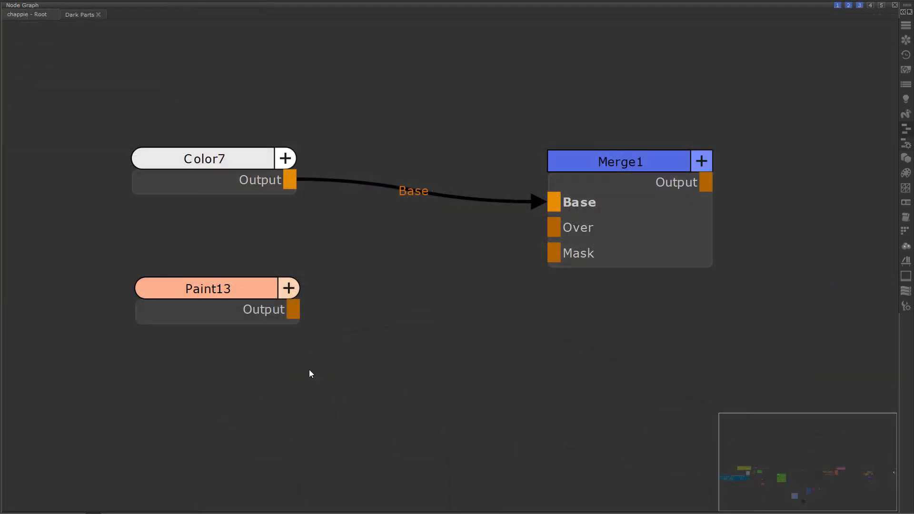
Connect Paint13 to Merge1 with Connect to last selected Node, cycling the link between the free Over and Mask inputs and ending on Over
left_click(245, 353, "ctrl")
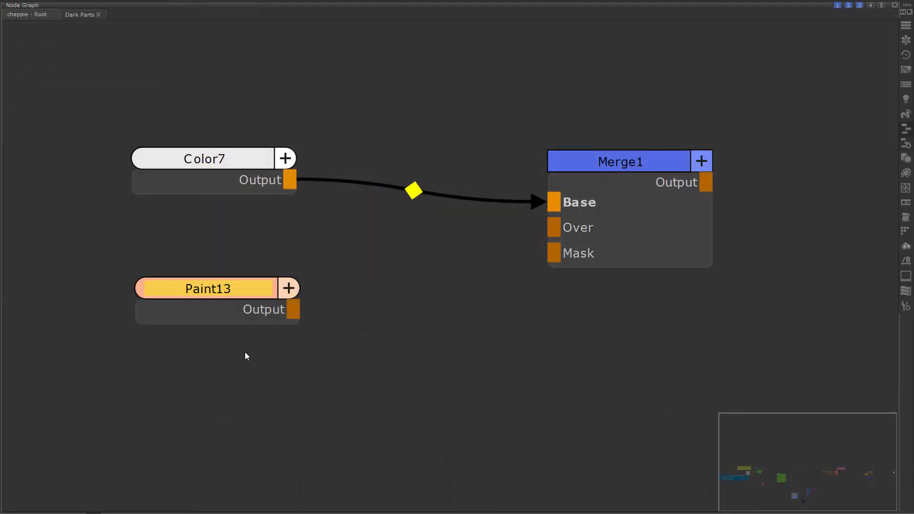
left_click(647, 299, "ctrl")
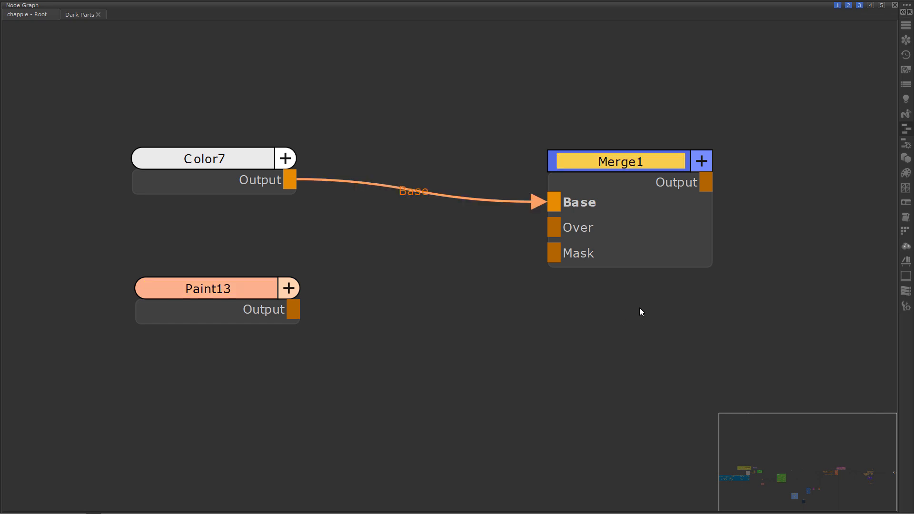
key("w")
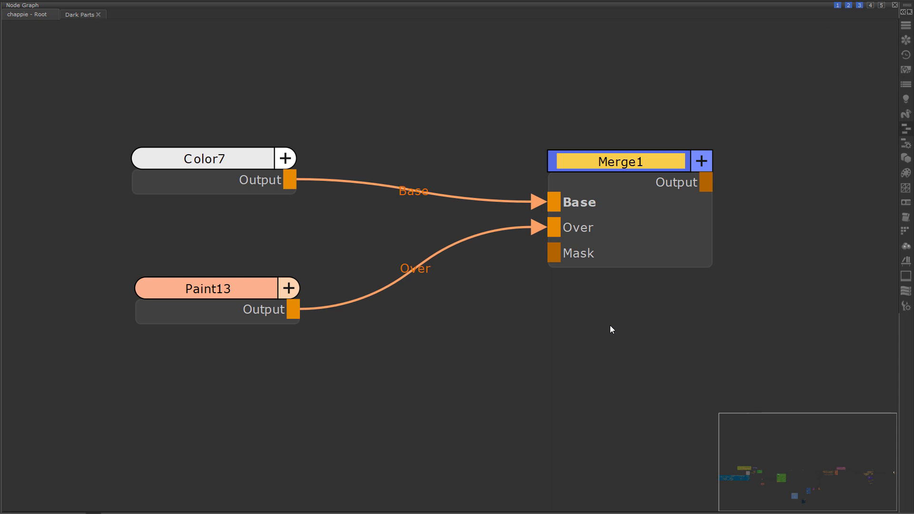
key("w")
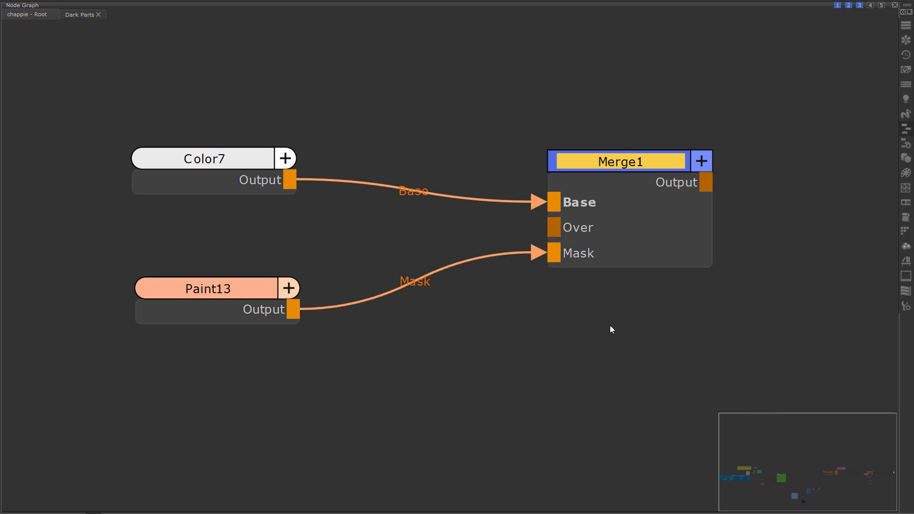
key("w")
key("w")
key("w")
key("w")
key("w")
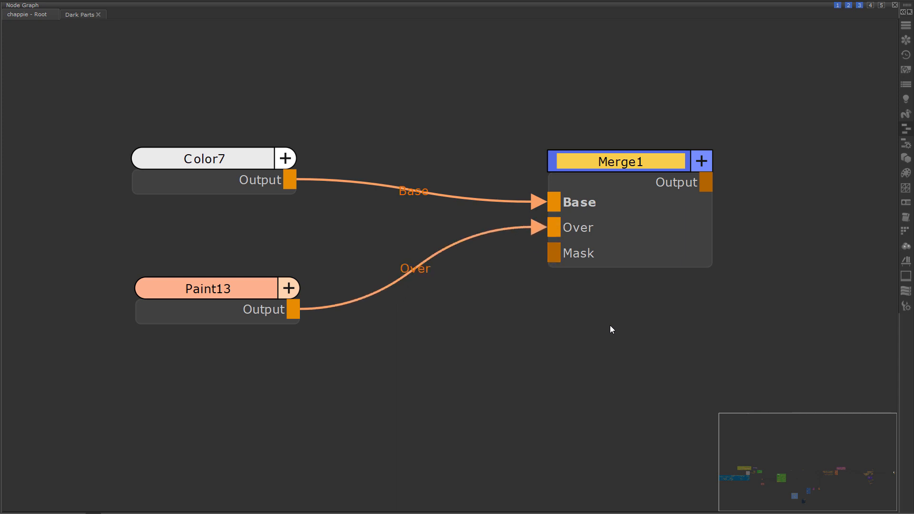
Force connect Paint13 to Merge1, cycling through all inputs to replace the Color7 link on Base, and end on the Mask input
key("shift+w")
key("shift+w")
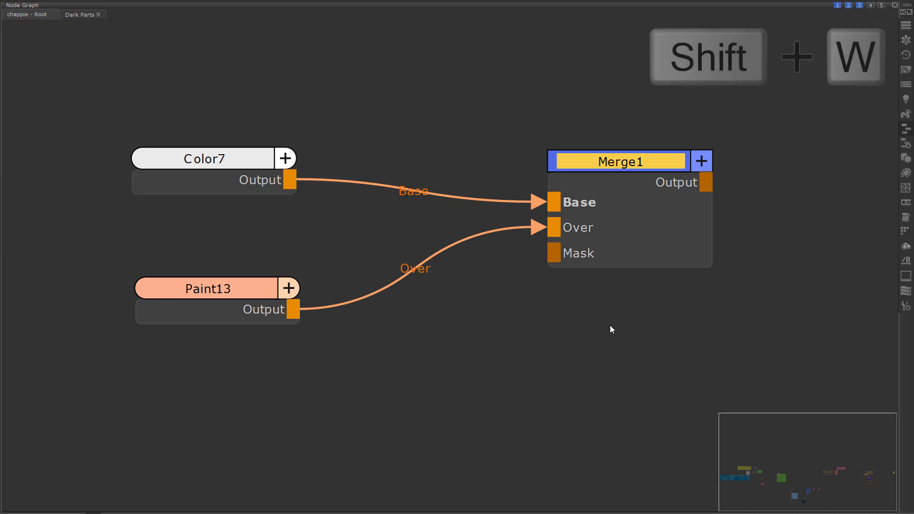
key("shift+w")
key("shift+w")
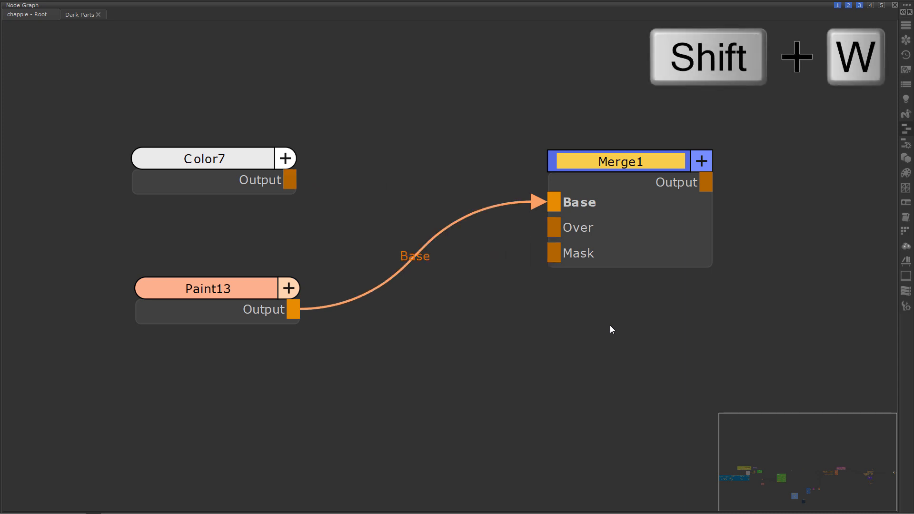
key("shift+w")
key("shift+w")
key("shift+w")
key("shift+w")
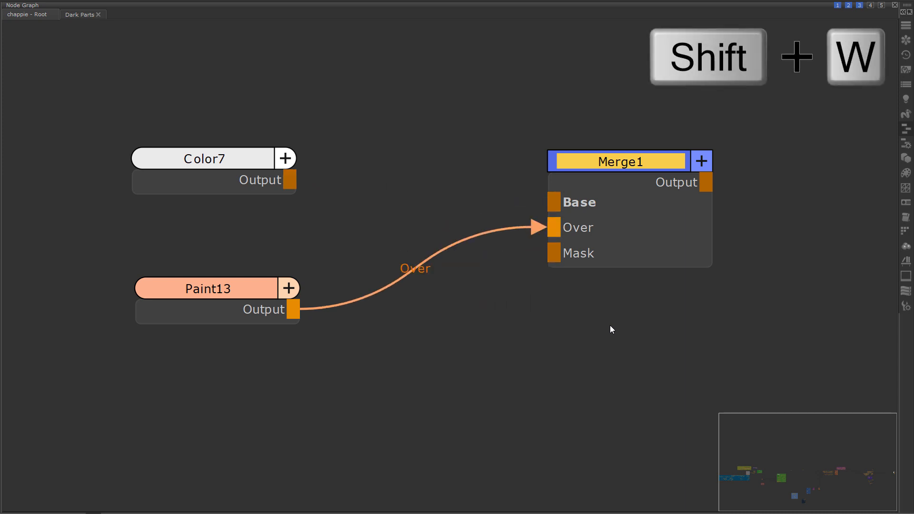
key("shift+w")
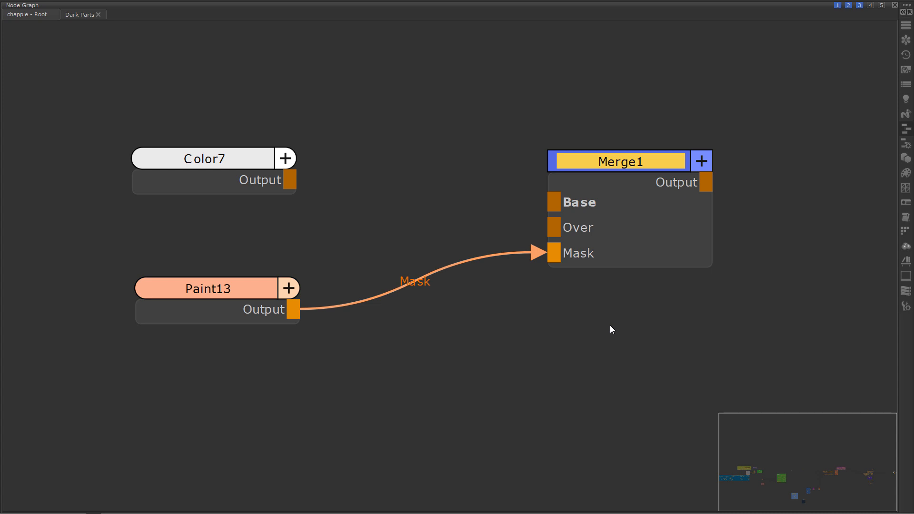
Show the node graph's Connection commands for the selected Merge1 node
middle_click_drag(607, 327, 134, 351)
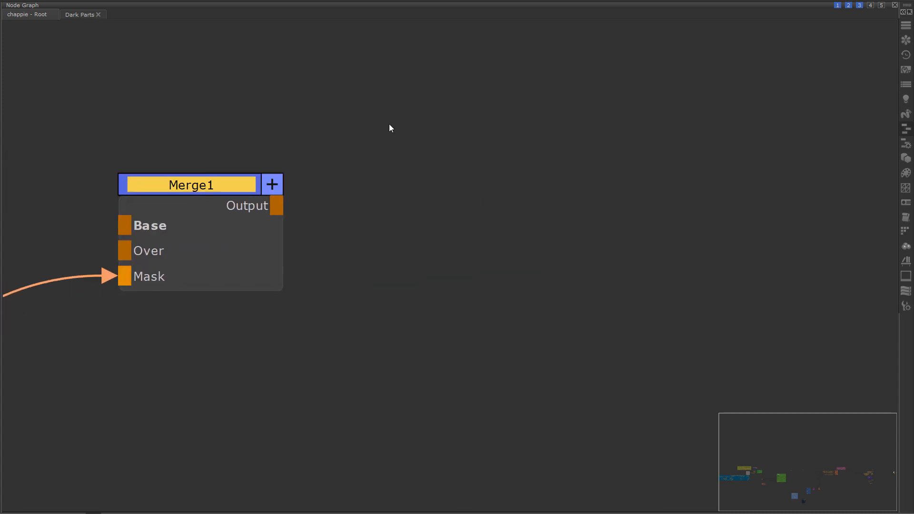
right_click(391, 122)
mouse_move(462, 222)
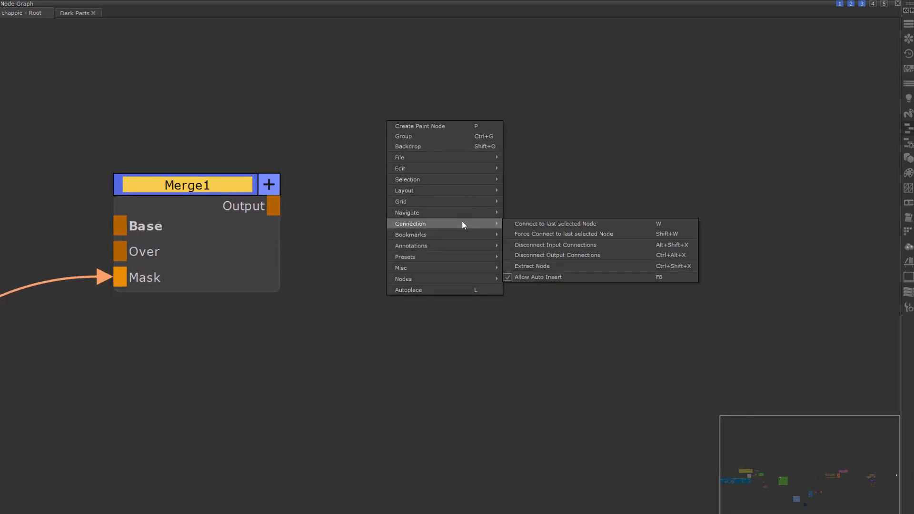